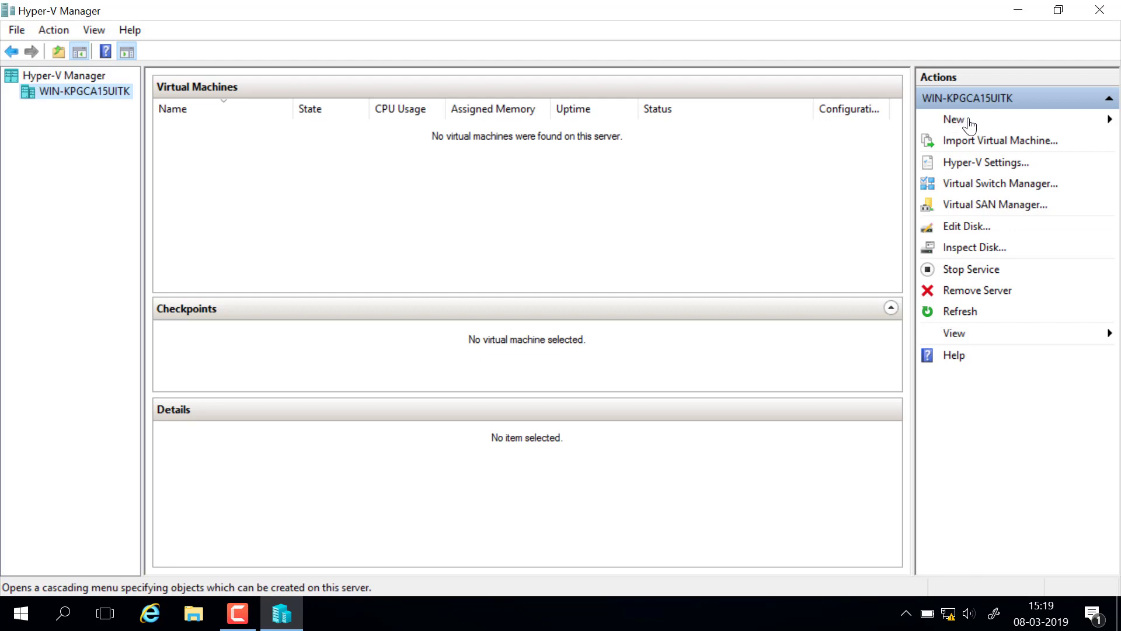
right_click(106, 88)
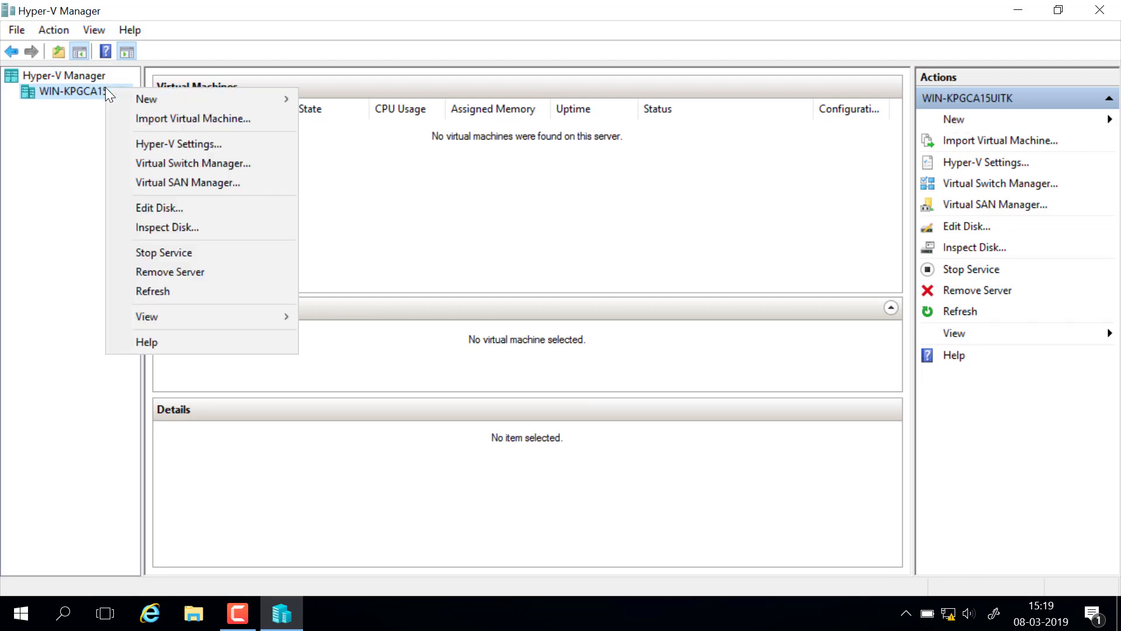
mouse_move(204, 100)
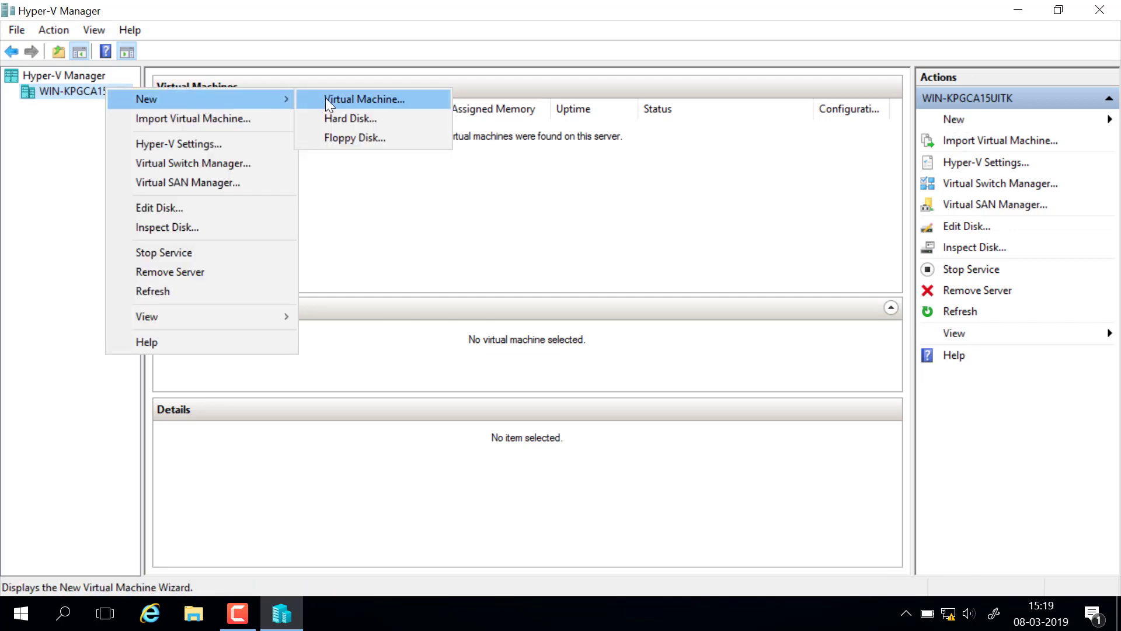
left_click(493, 59)
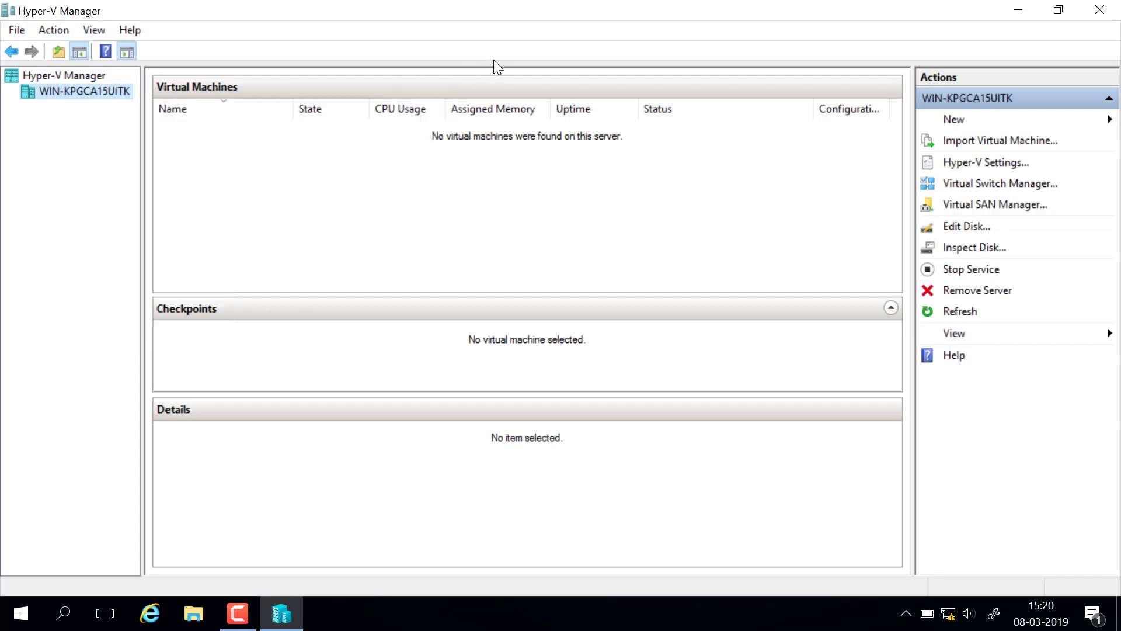
Step: Start creating a new virtual machine on the server and name it DC
left_click(965, 121)
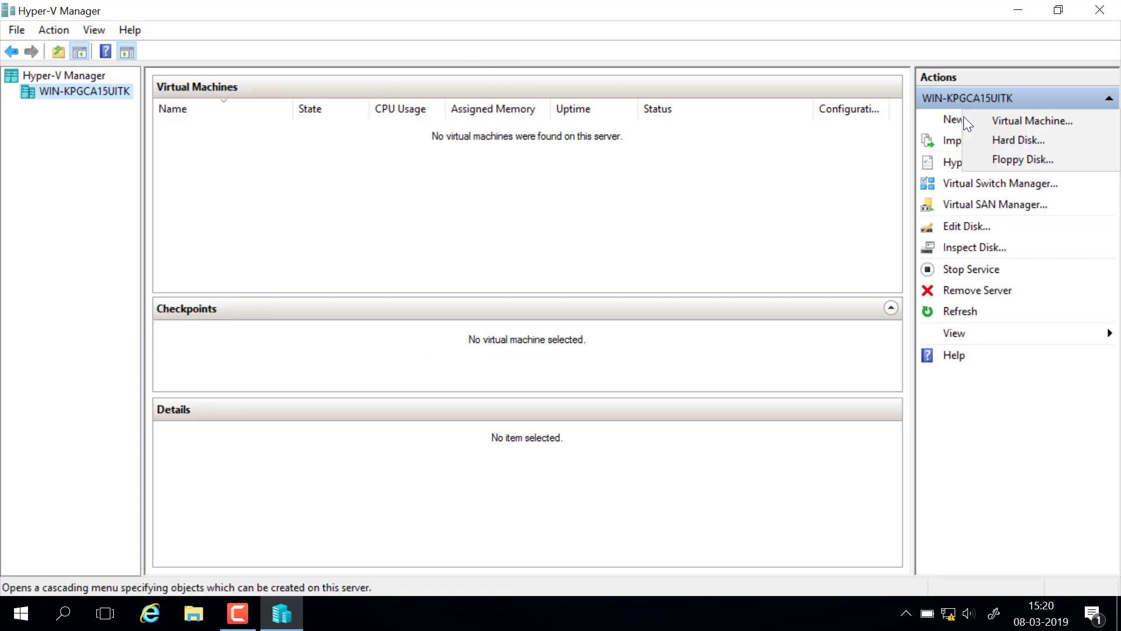
left_click(1023, 124)
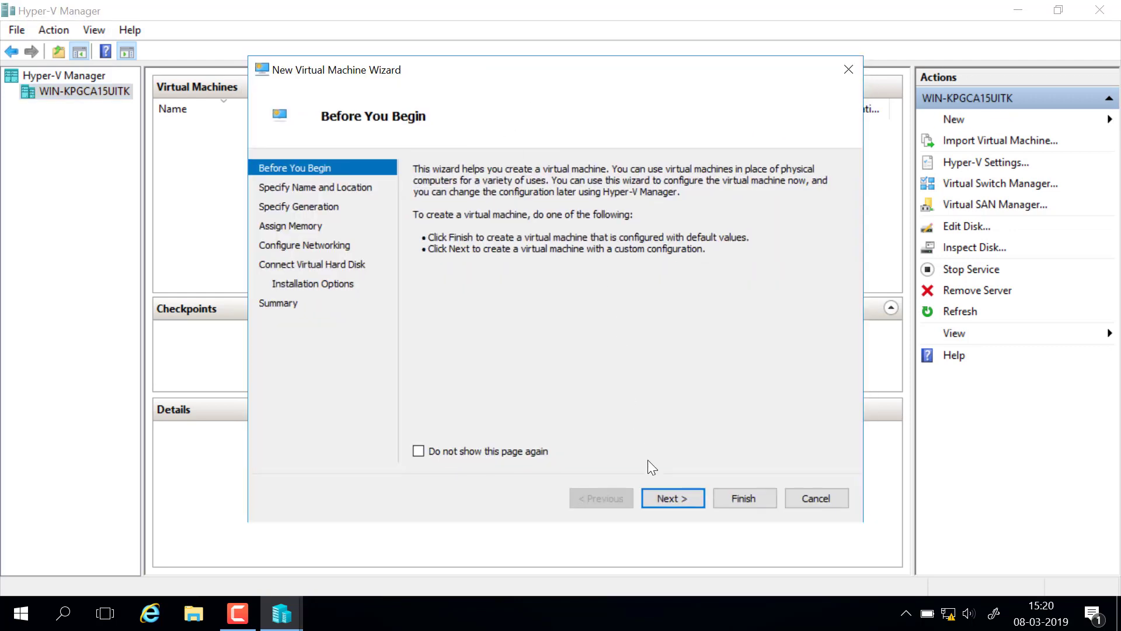
left_click(674, 497)
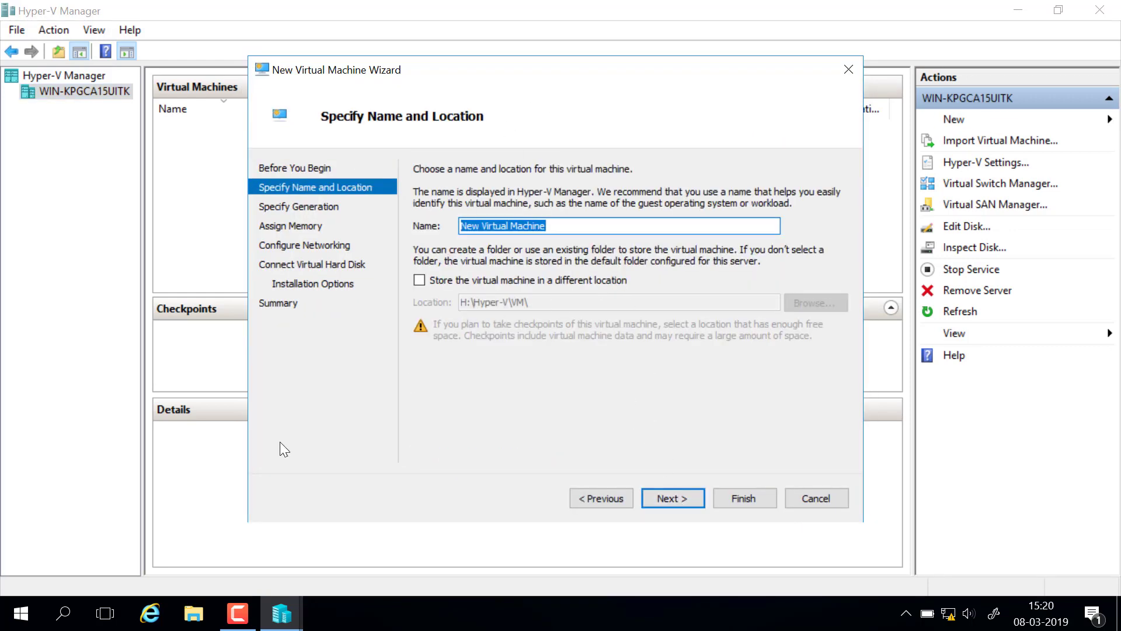
key("BackSpace")
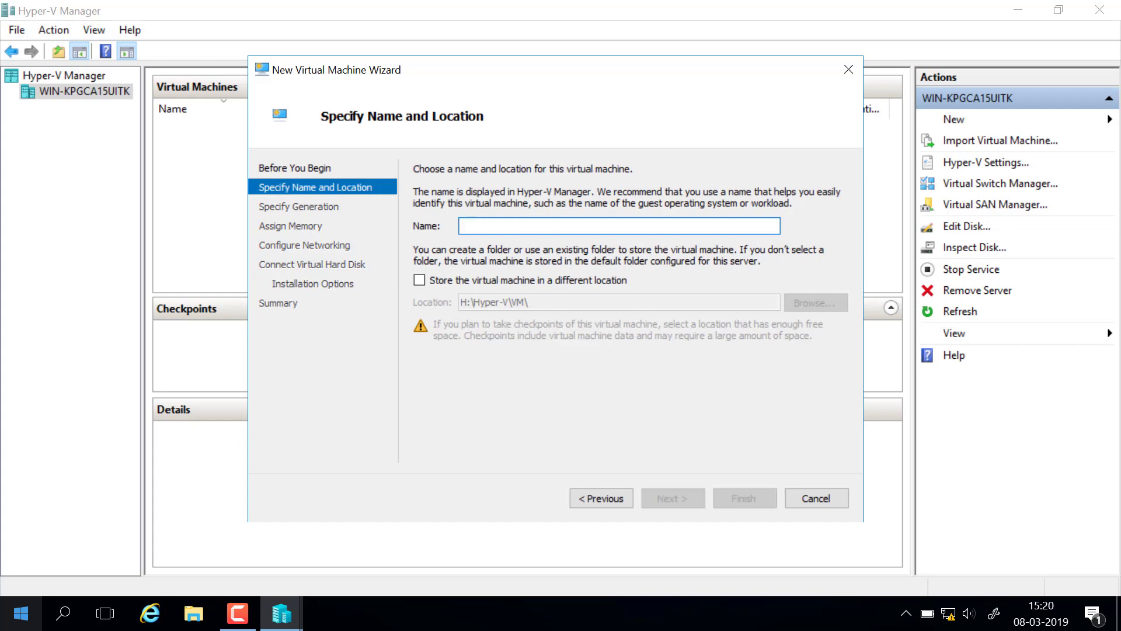
type("Dc")
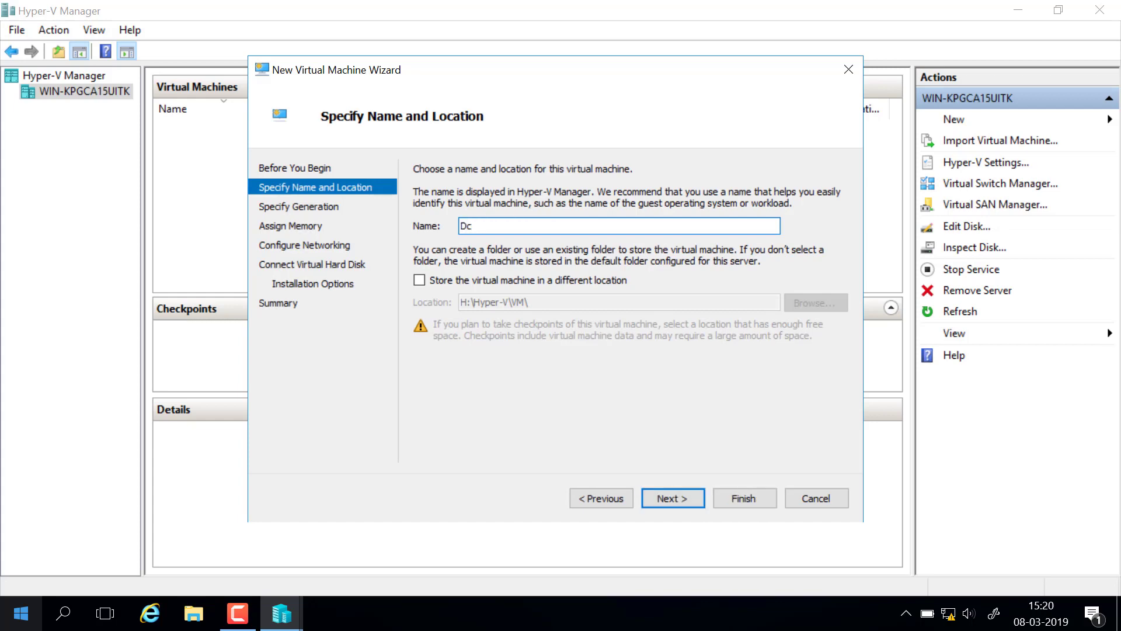
key("BackSpace")
type("C")
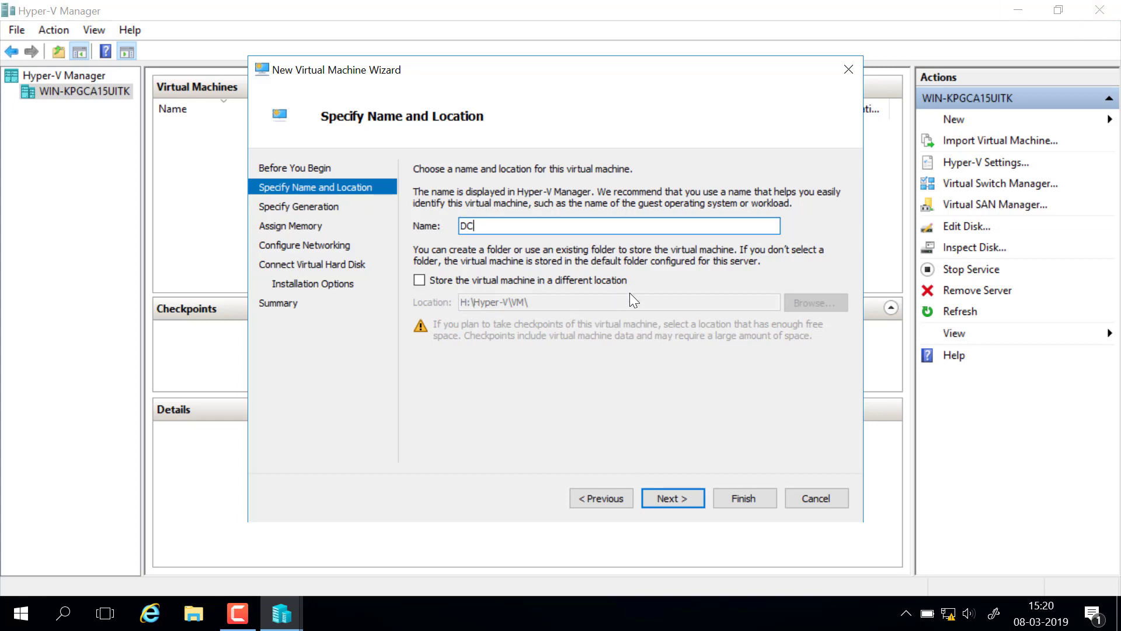
left_click(419, 281)
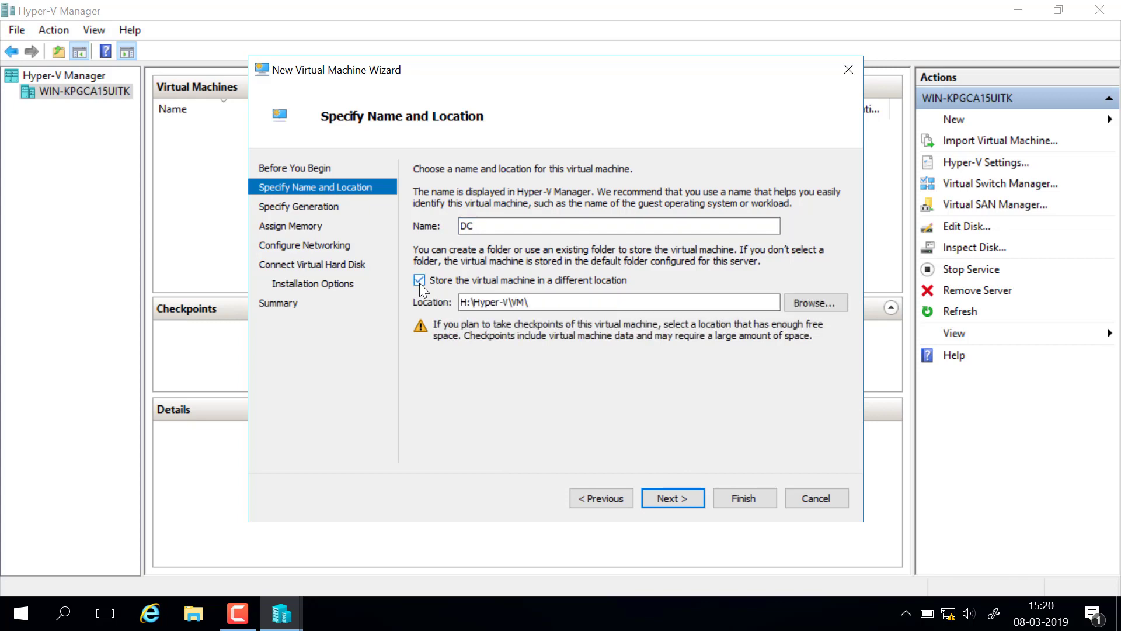
left_click(564, 302)
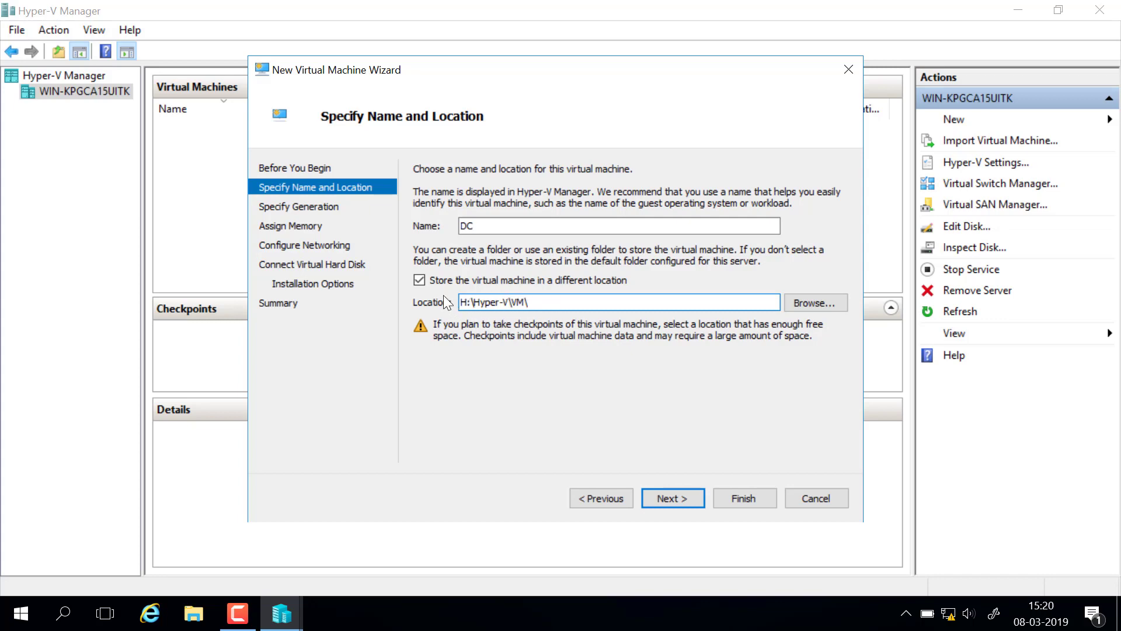
left_click(421, 281)
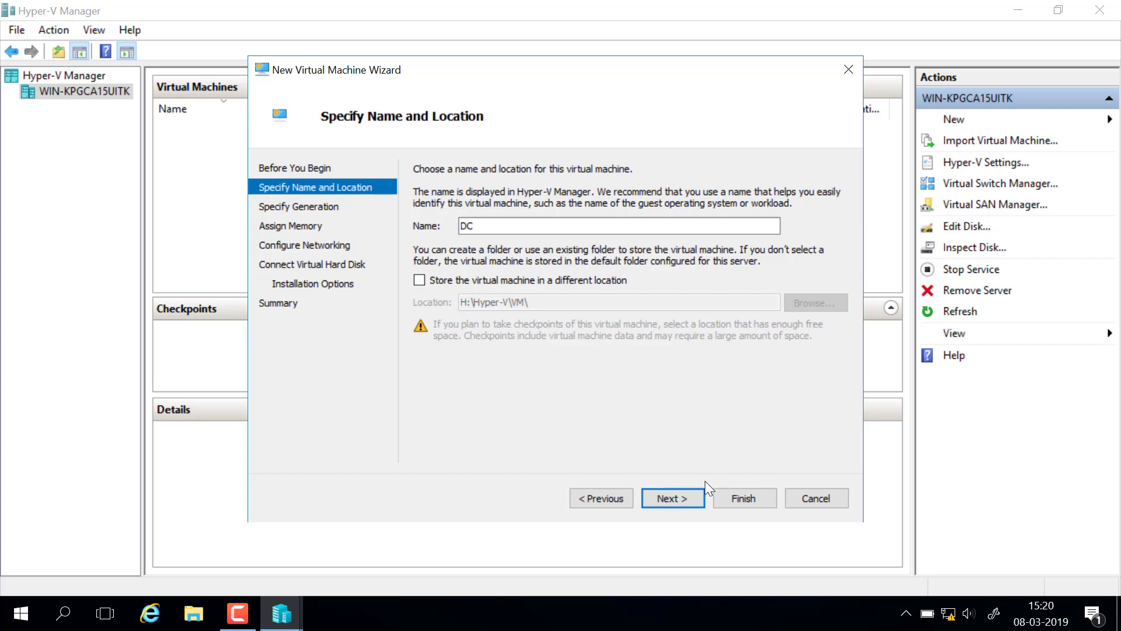
Step: Make the virtual machine Generation 2 and assign it 2048 MB of startup memory
left_click(674, 496)
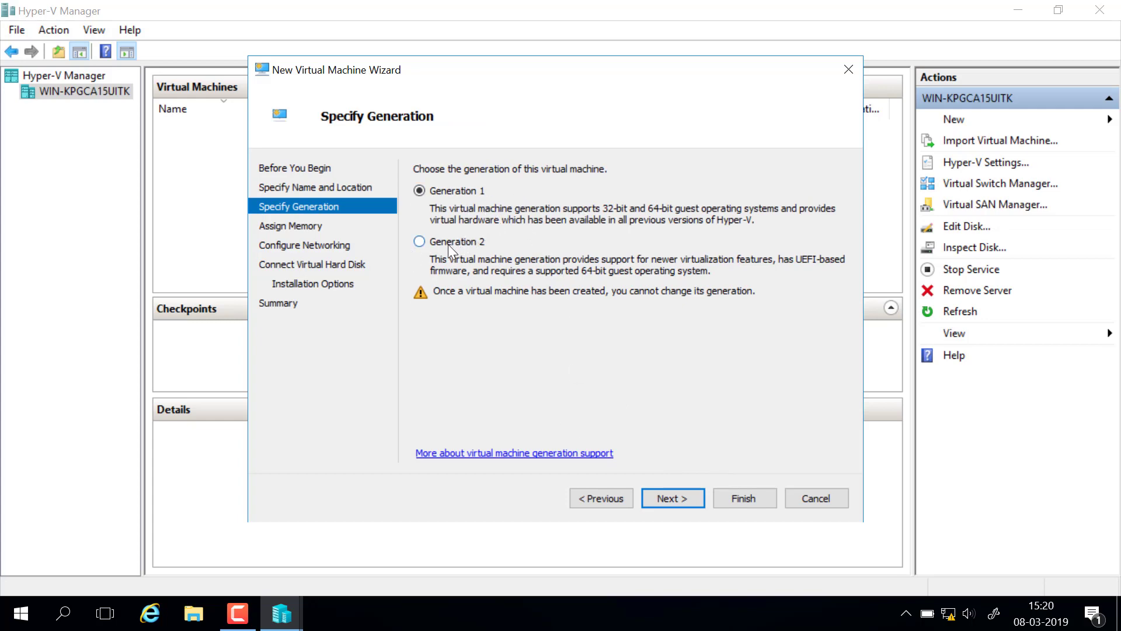
left_click(418, 241)
left_click(678, 495)
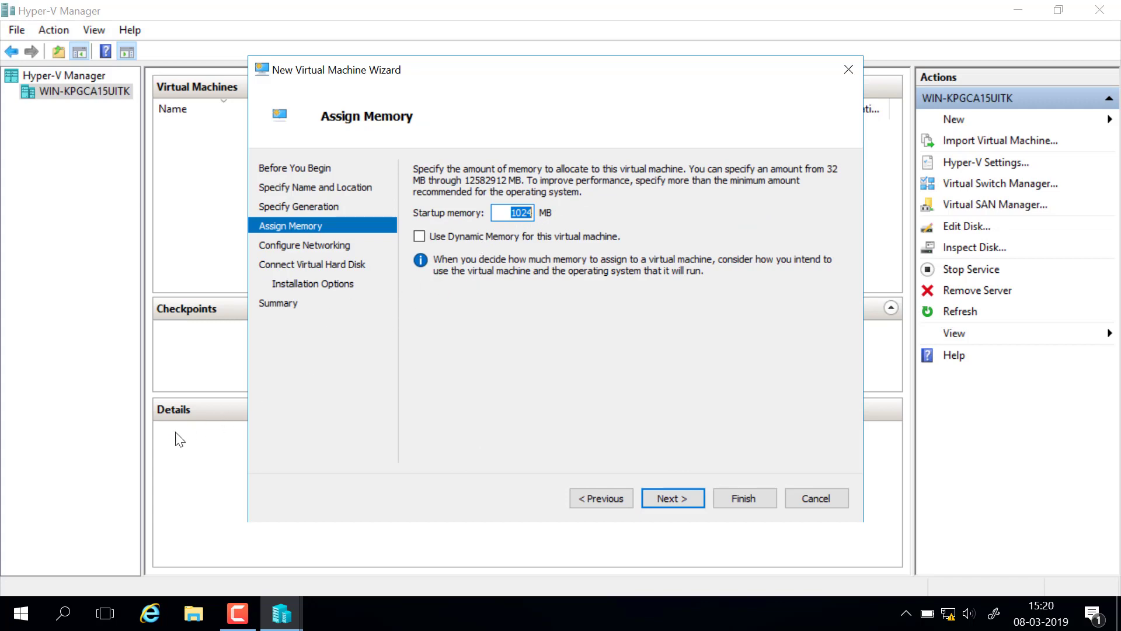
key("BackSpace")
type("2")
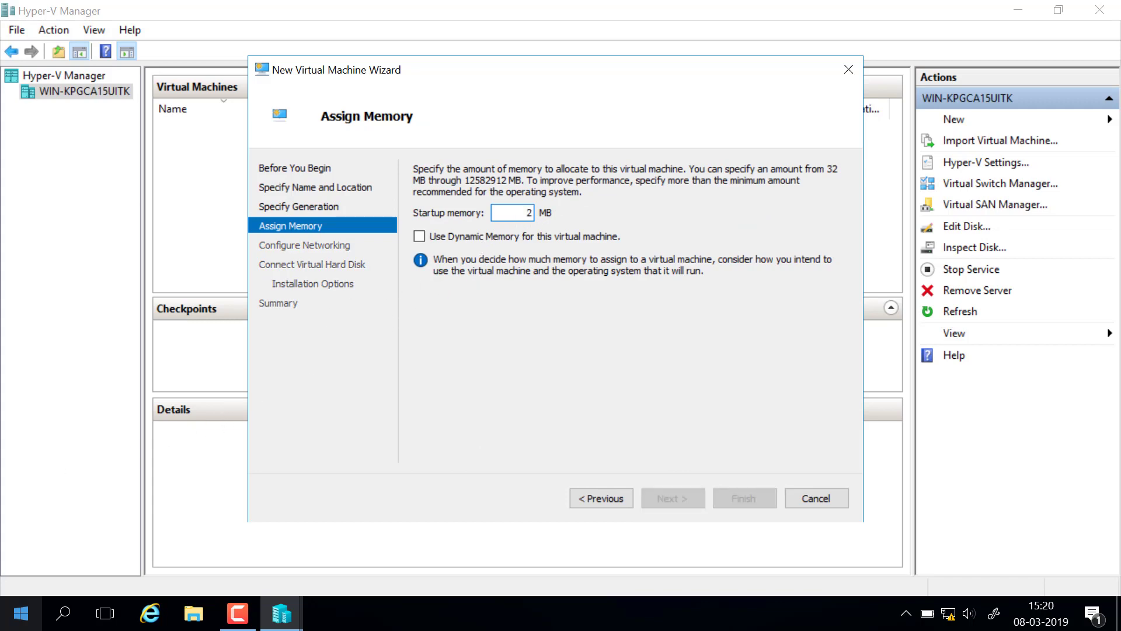
type("048")
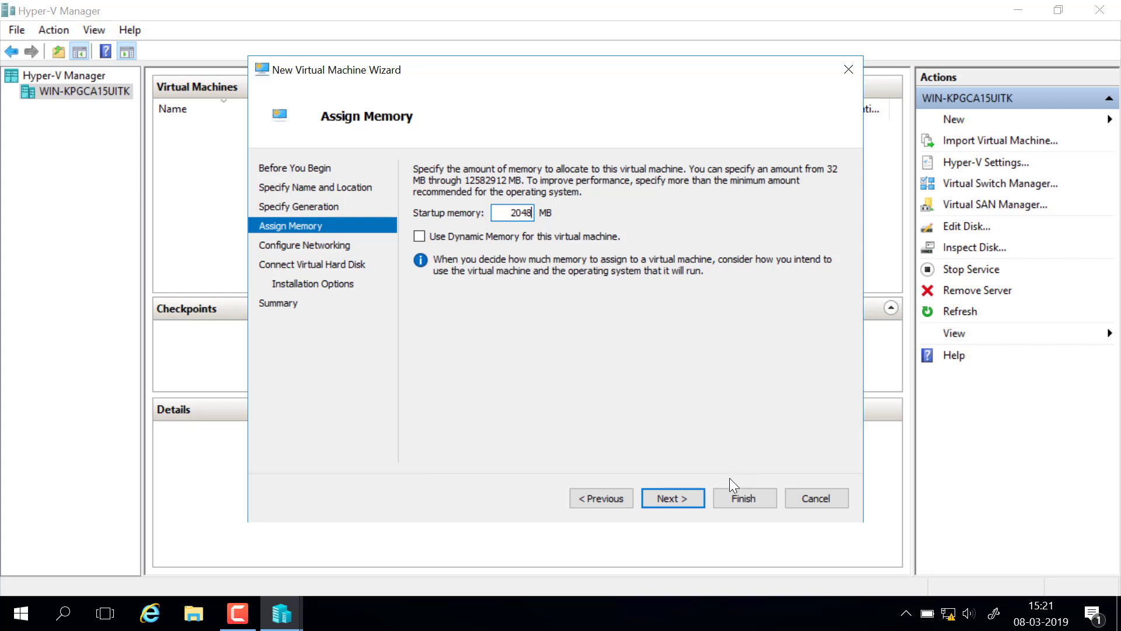
left_click(685, 498)
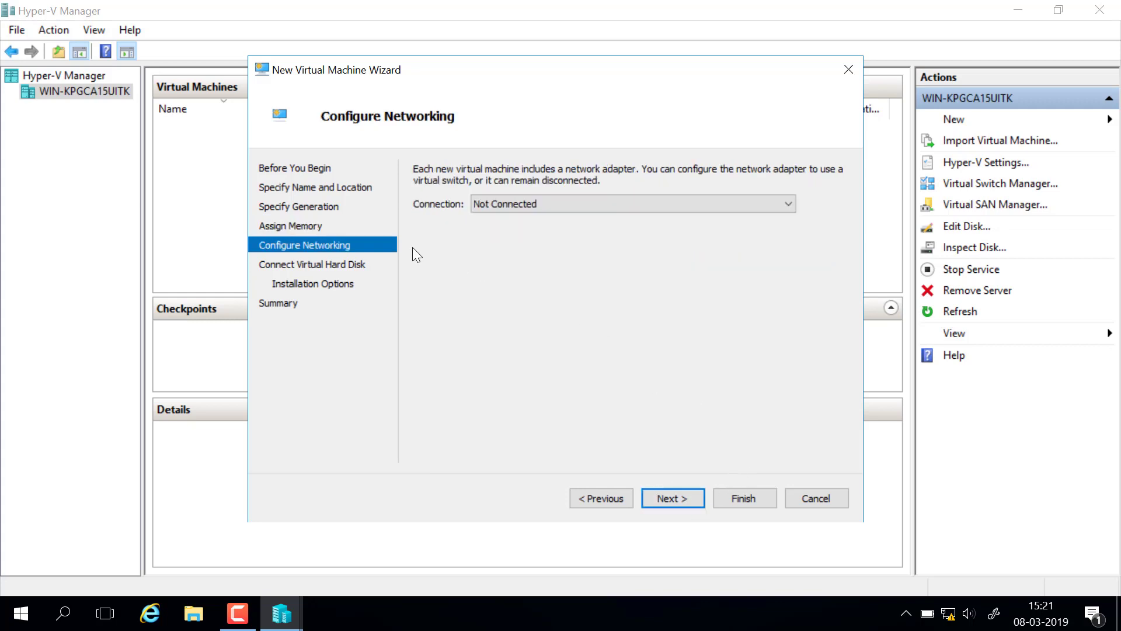
Step: Connect the virtual machine's network adapter to the Production switch and accept the default new virtual hard disk DC.vhdx
left_click(712, 203)
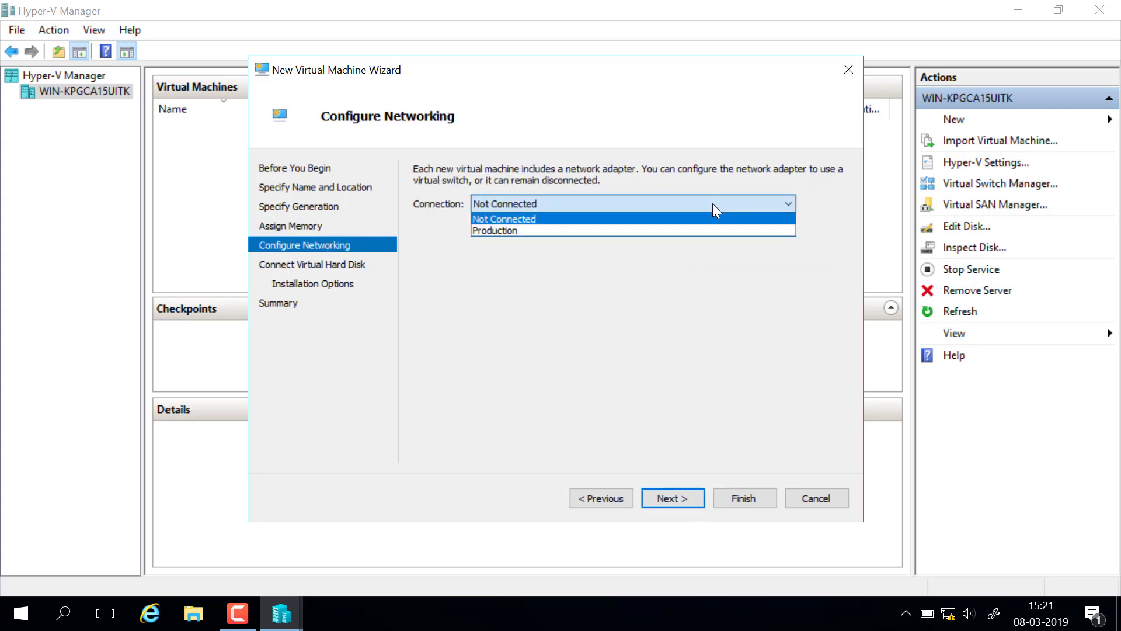
left_click(495, 231)
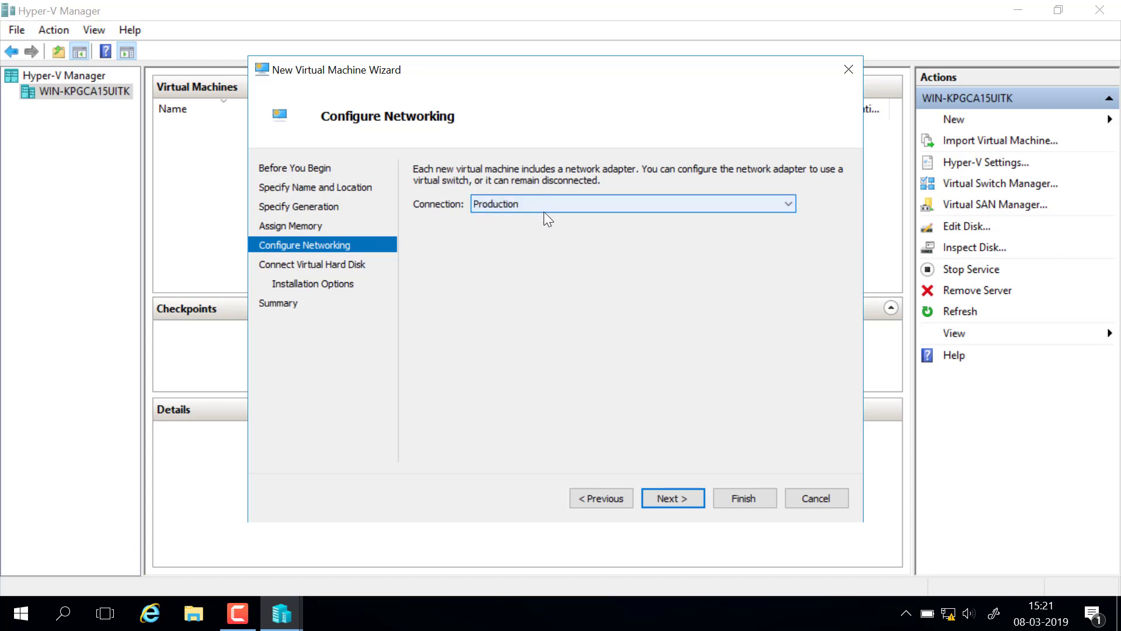
left_click(676, 495)
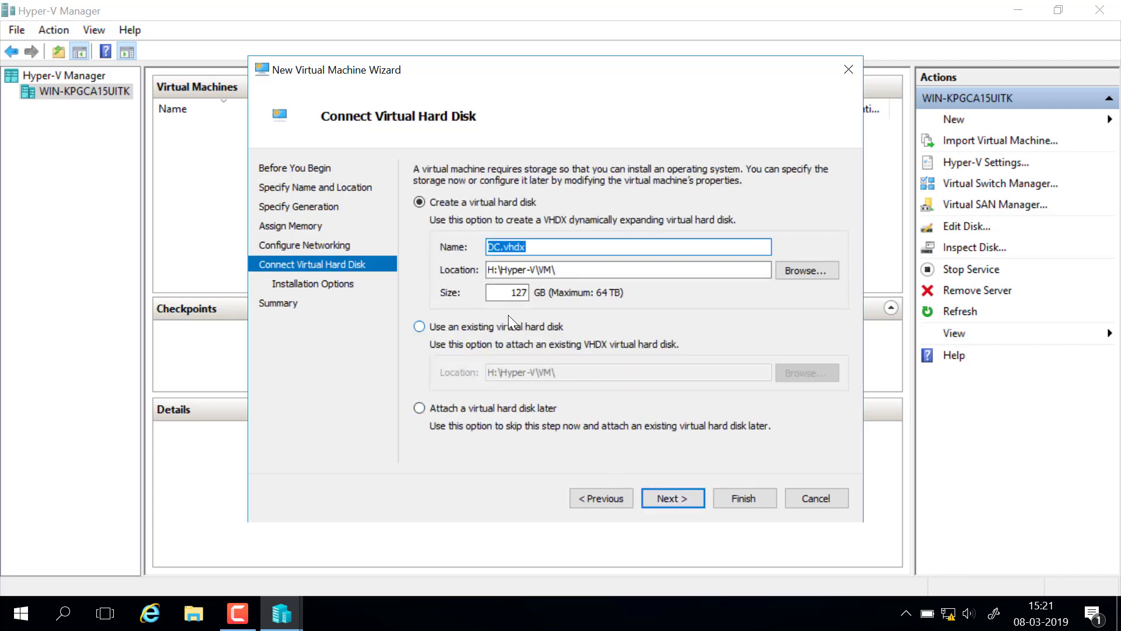
left_click(502, 248)
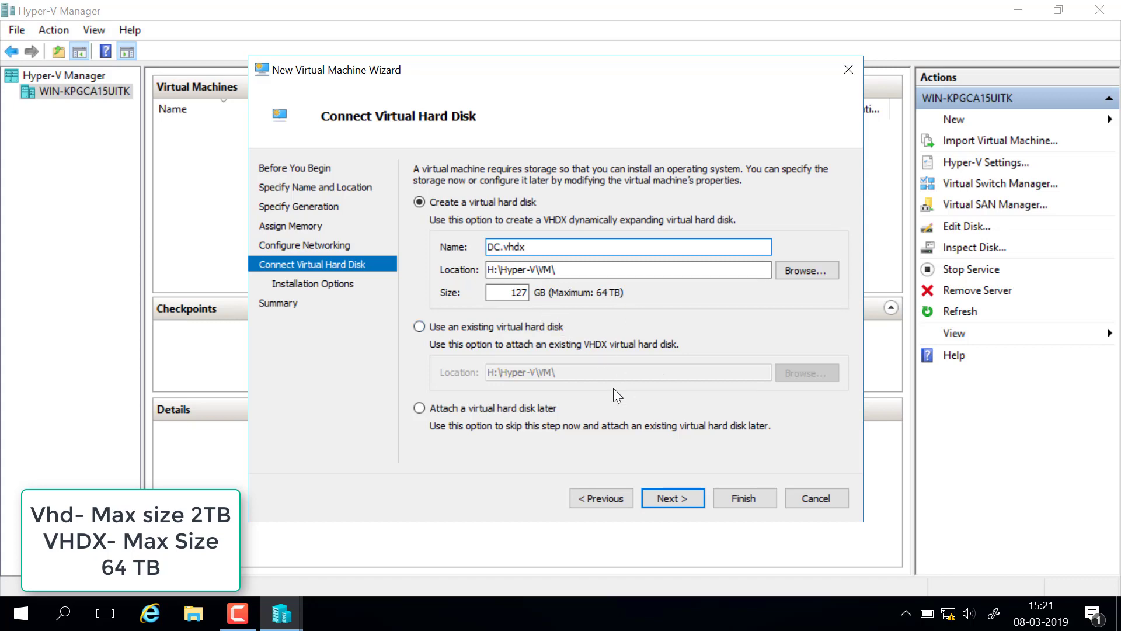
left_click(680, 500)
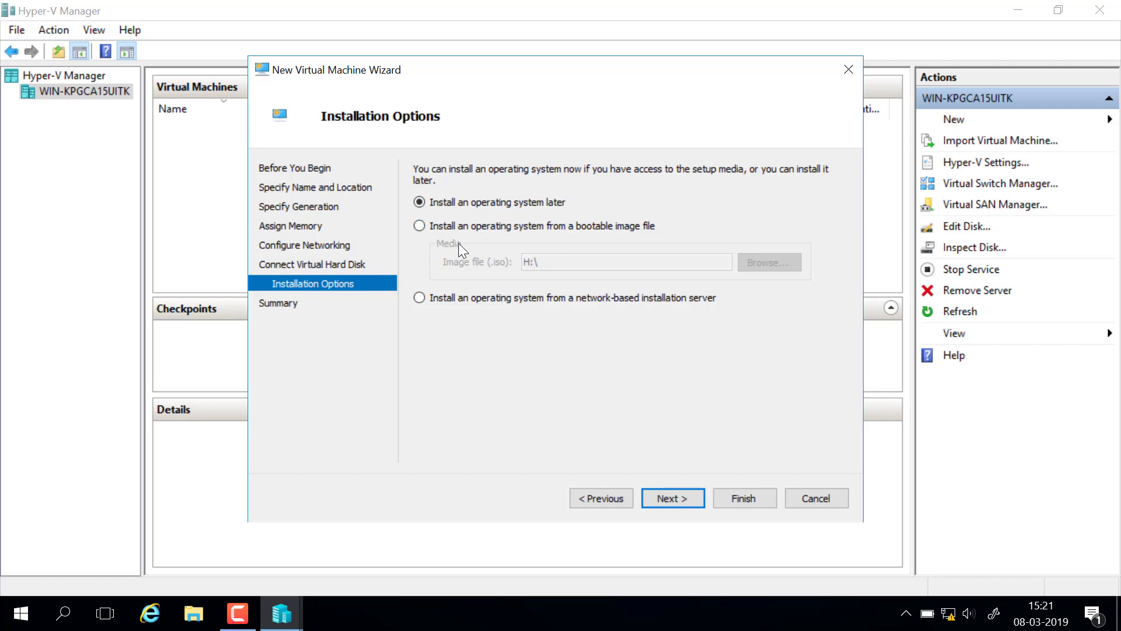
Step: Set the operating system to install from the bootable image H:\WinServer2016_1607.iso and finish creating the virtual machine
left_click(419, 226)
left_click(766, 257)
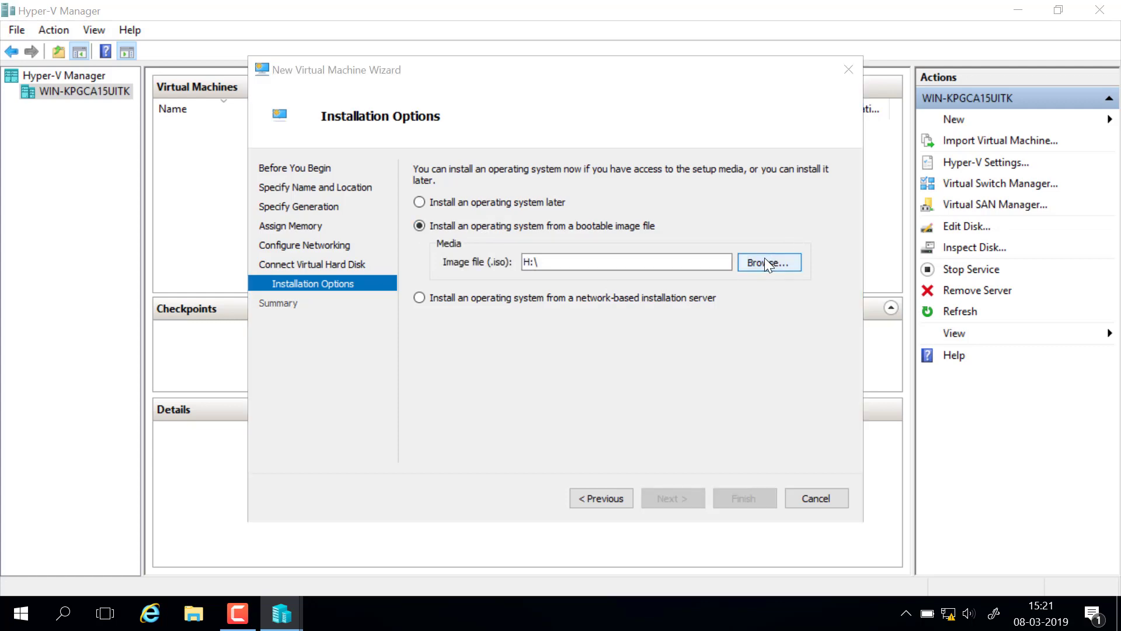
left_click(471, 298)
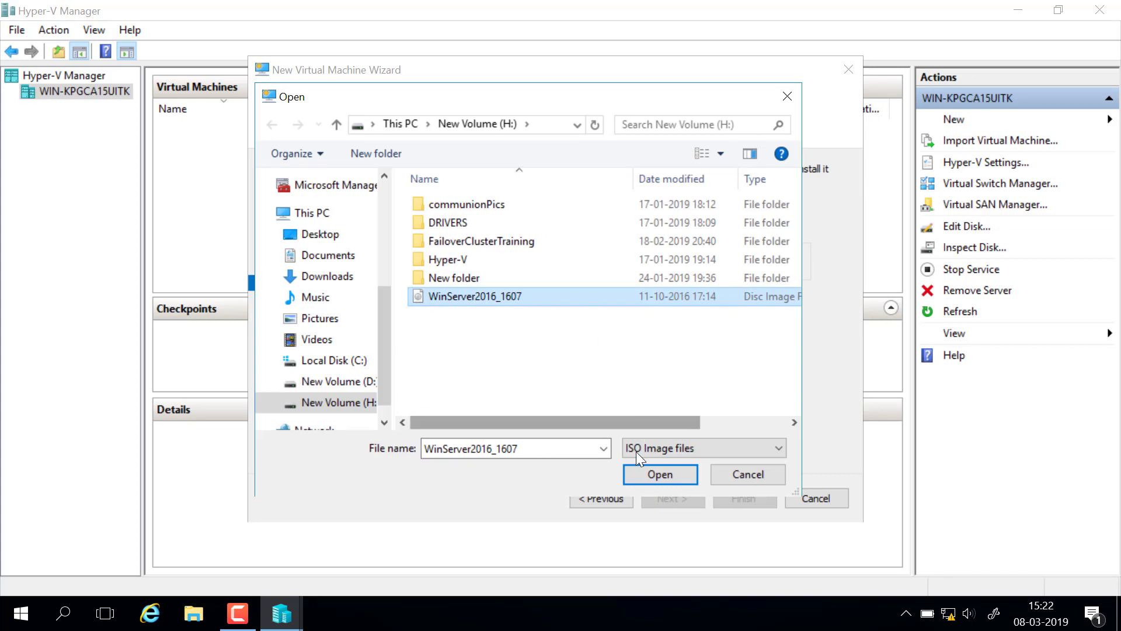
left_click(634, 472)
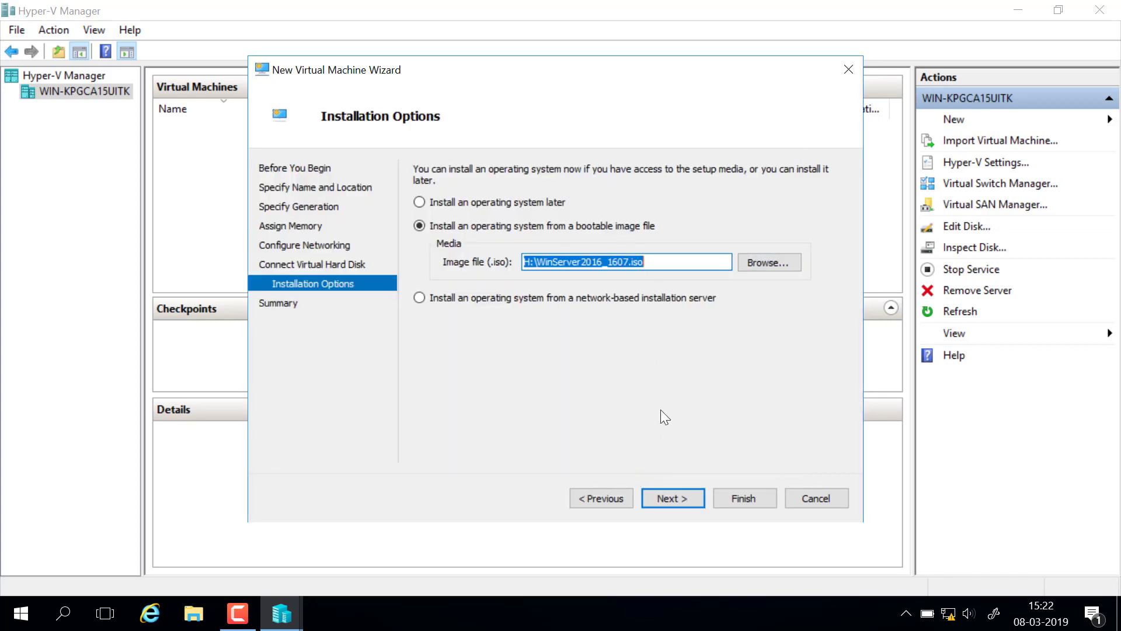
left_click(671, 498)
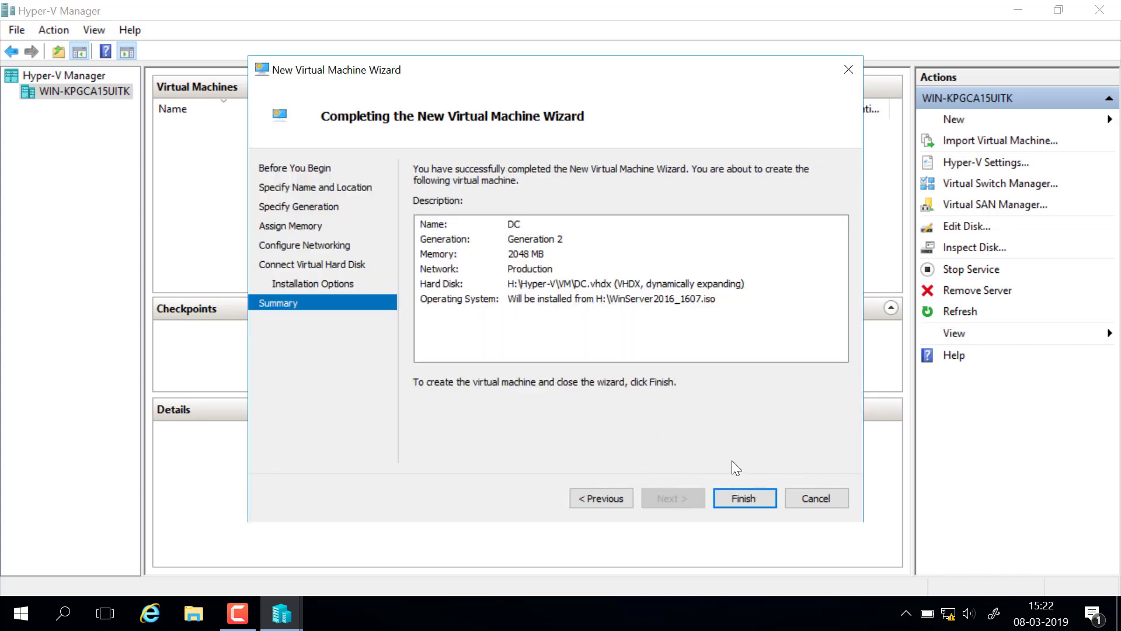
left_click(752, 499)
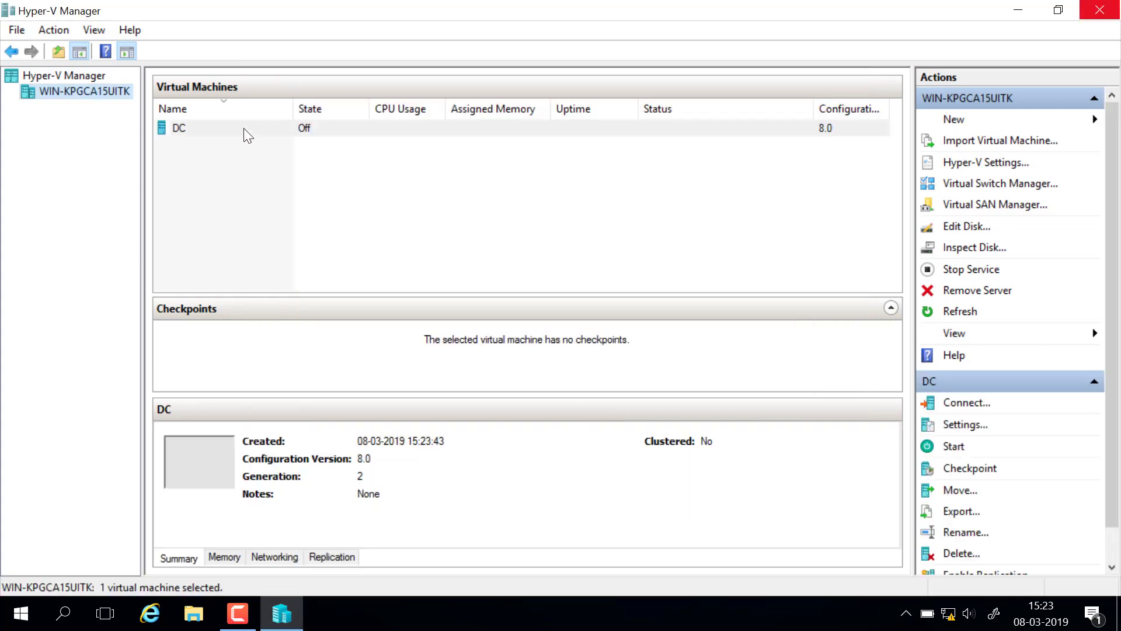
Step: Start the DC virtual machine and connect to its console
left_click(244, 130)
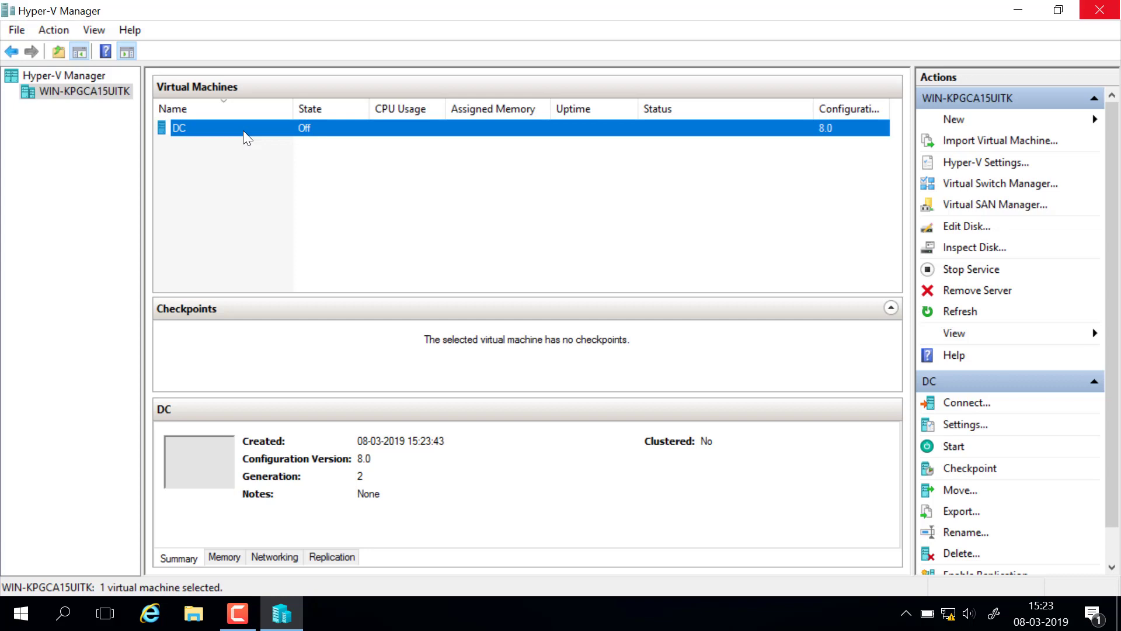
right_click(345, 125)
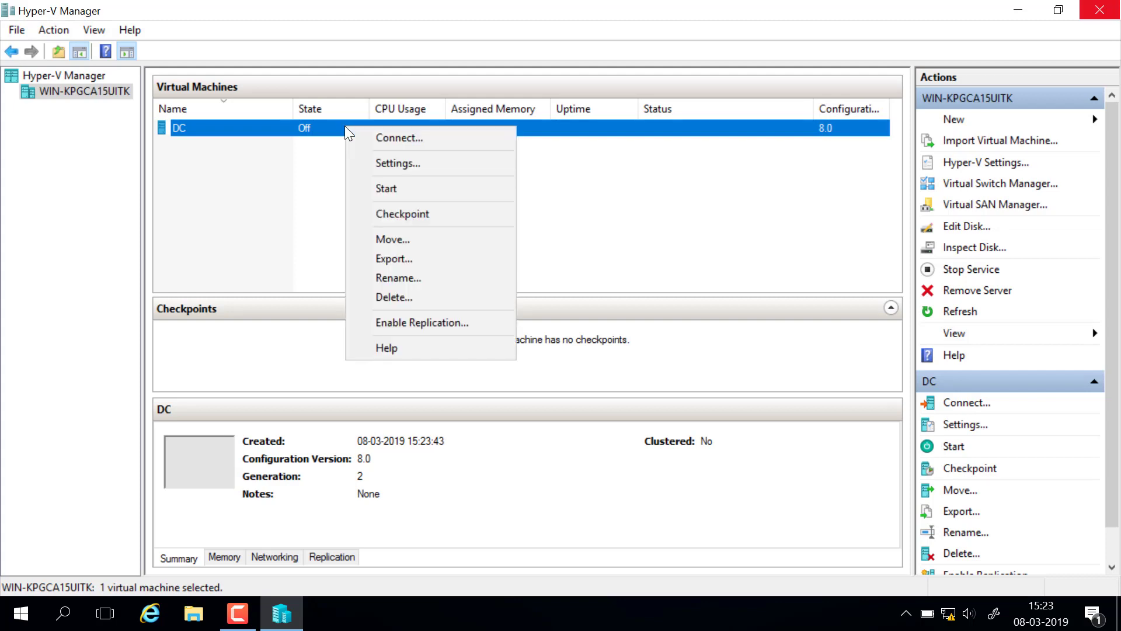
left_click(421, 186)
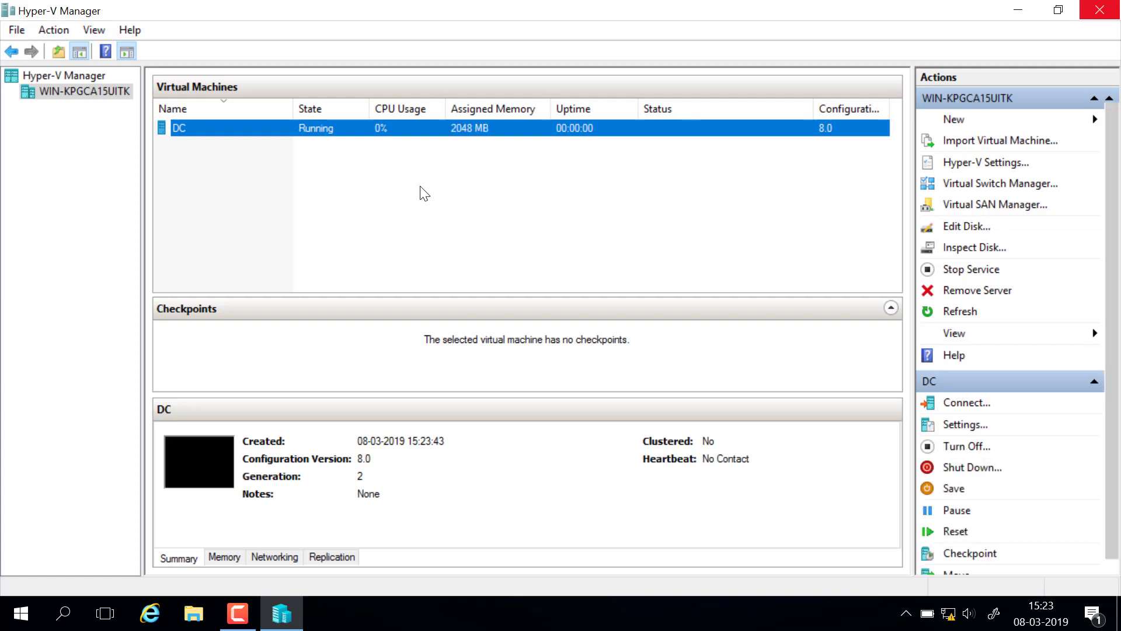
right_click(401, 127)
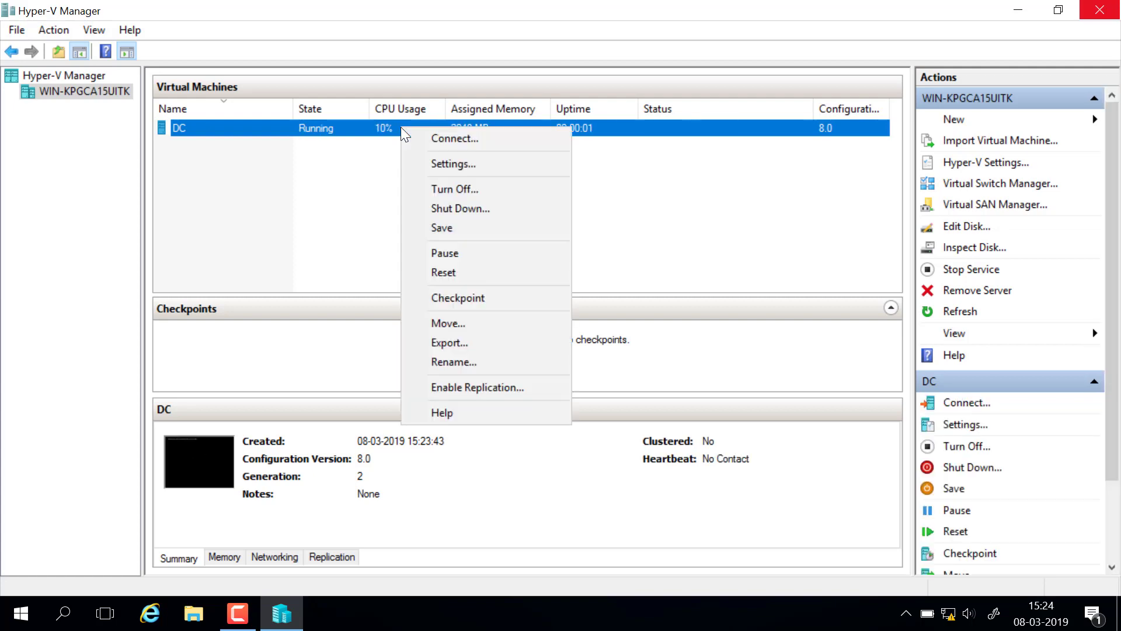
left_click(436, 137)
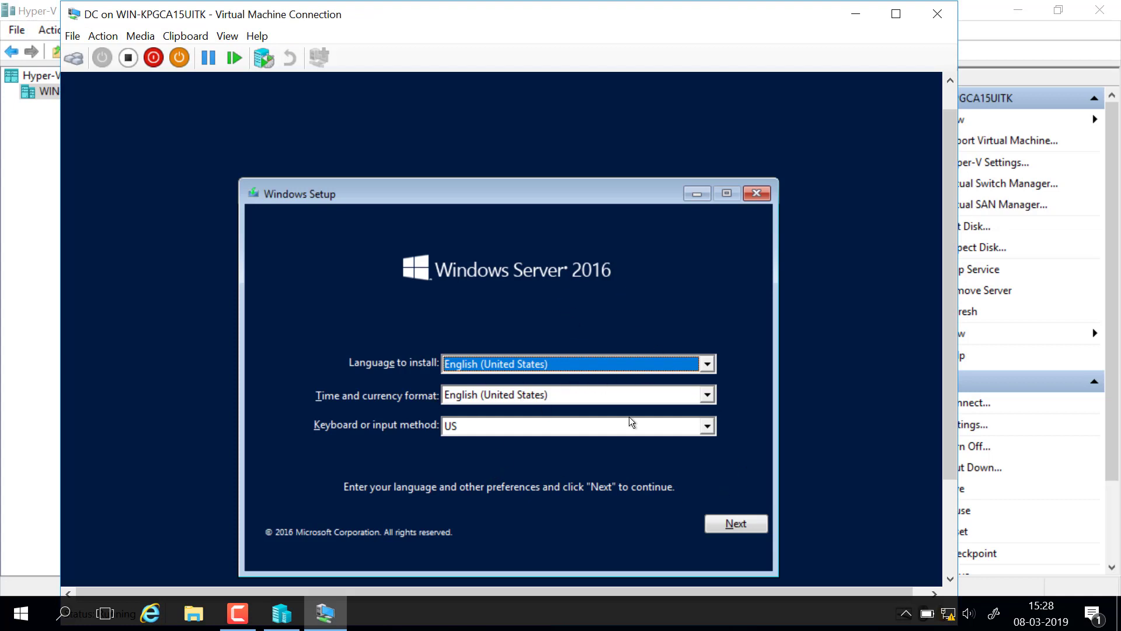
Step: Start the installation with the default language and keyboard settings and choose the Windows Server 2016 Standard Evaluation (Desktop Experience) edition
left_click(737, 524)
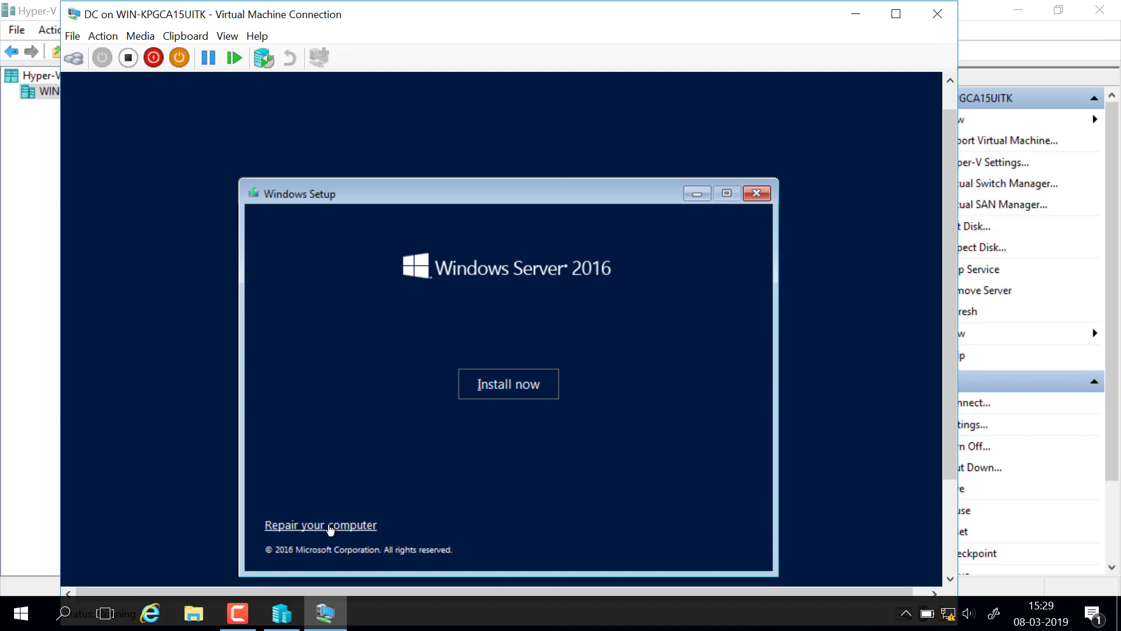
left_click(523, 387)
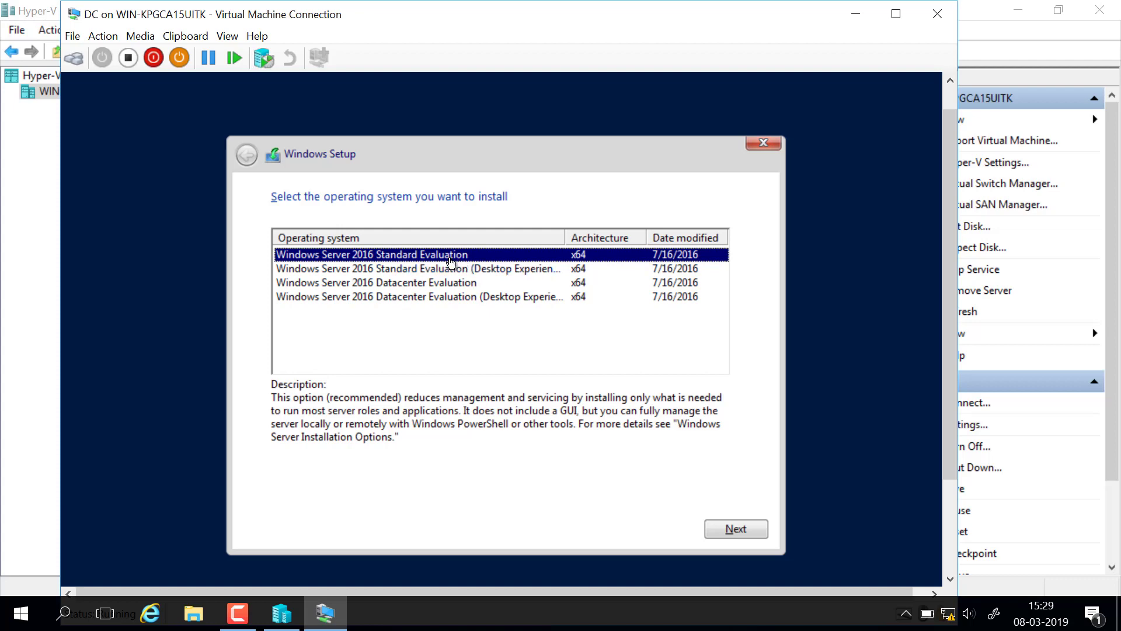
left_click(489, 274)
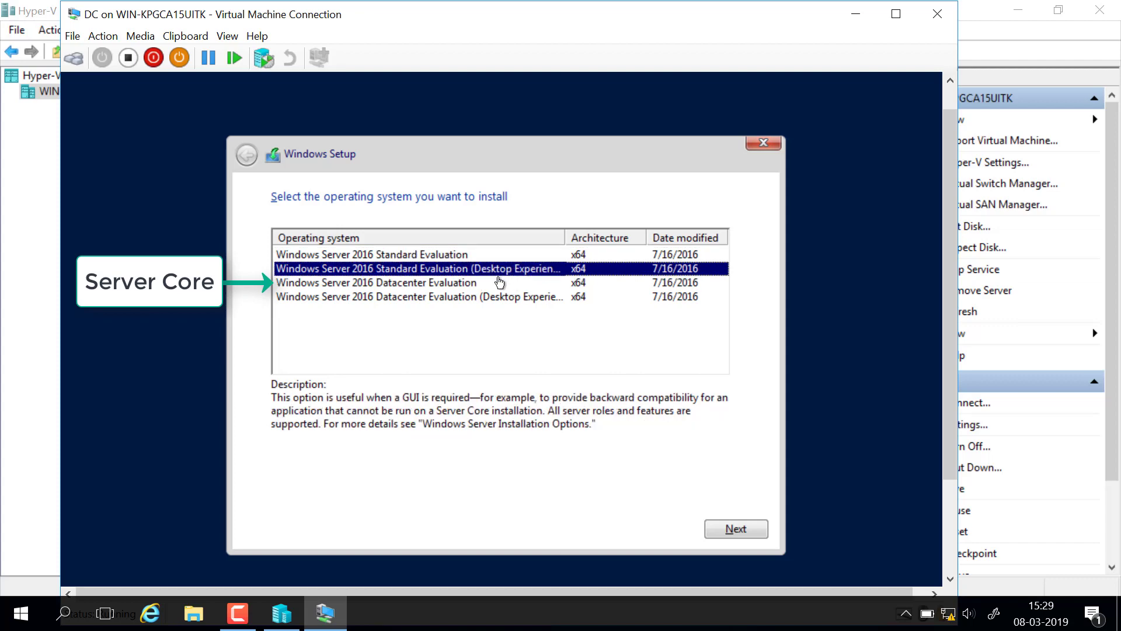
left_click(462, 257)
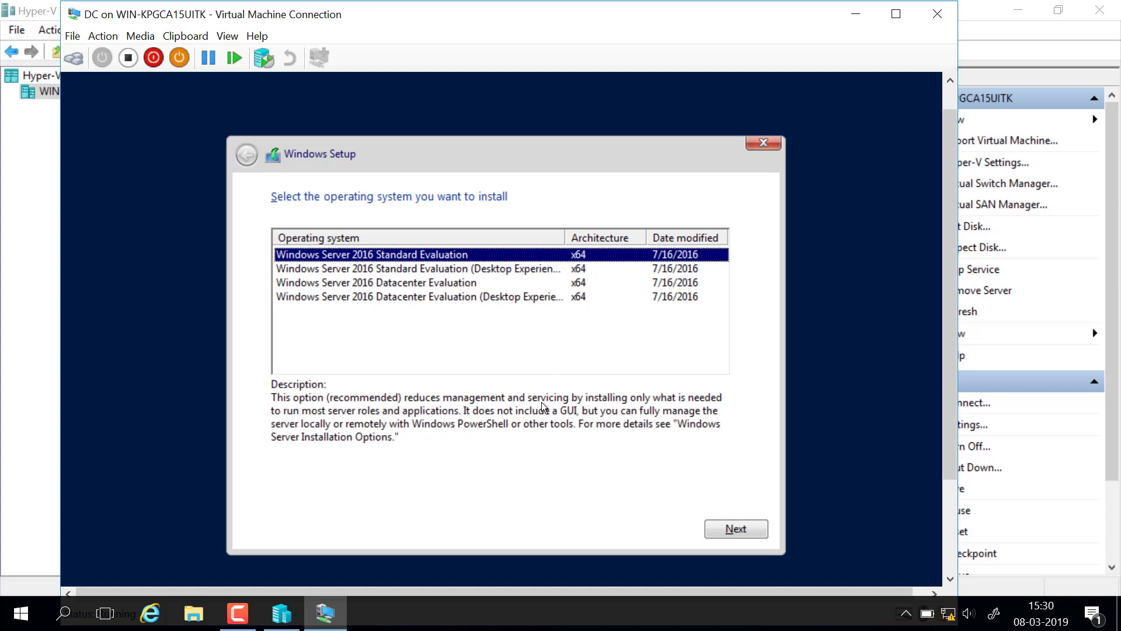
left_click(489, 272)
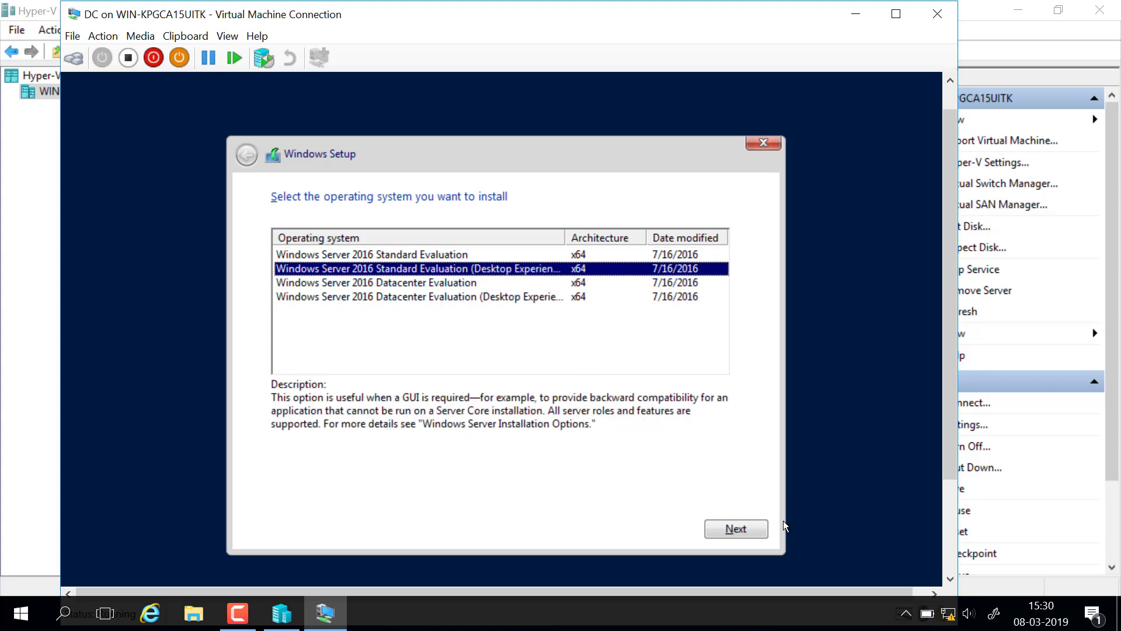
left_click(741, 529)
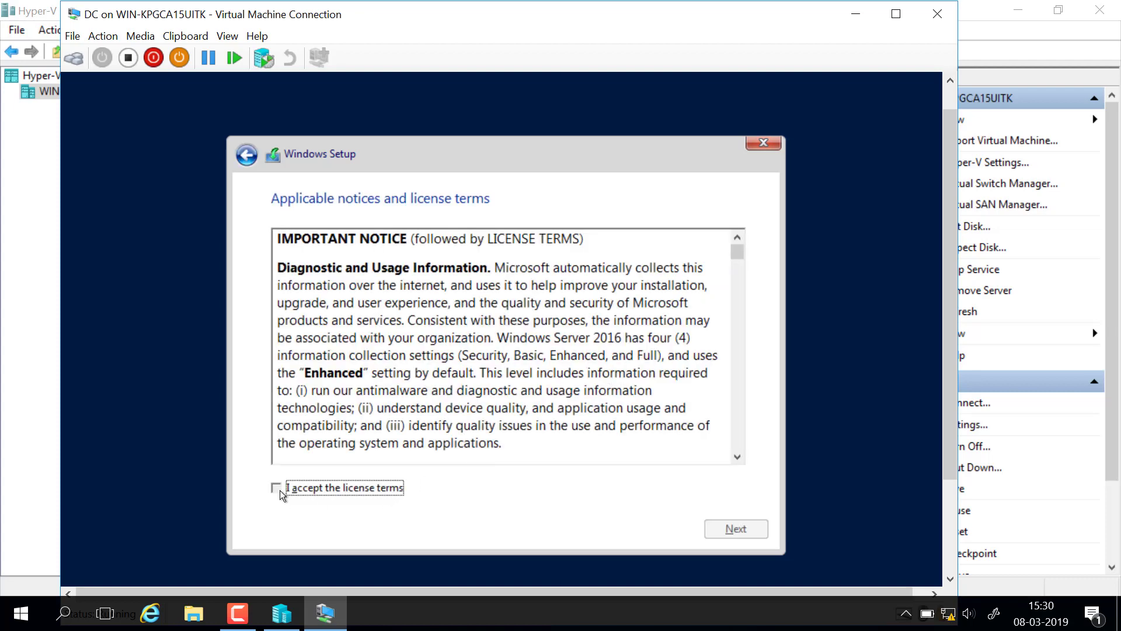
Step: Accept the license terms and start a custom Windows-only installation on the unallocated space of Drive 0
left_click(277, 488)
left_click(744, 531)
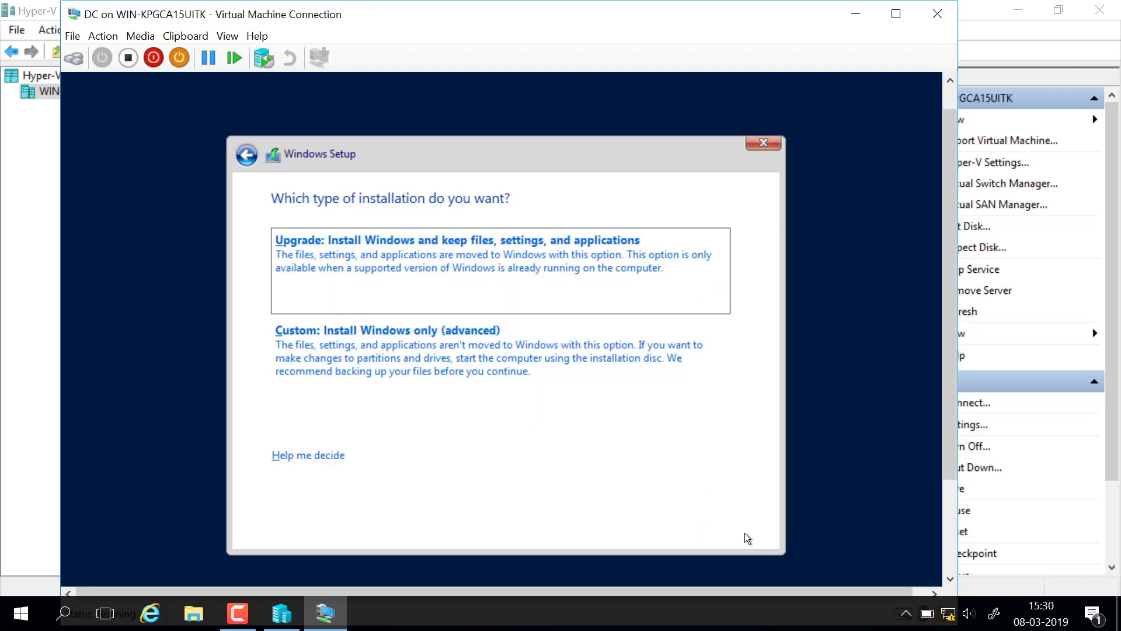
left_click(381, 342)
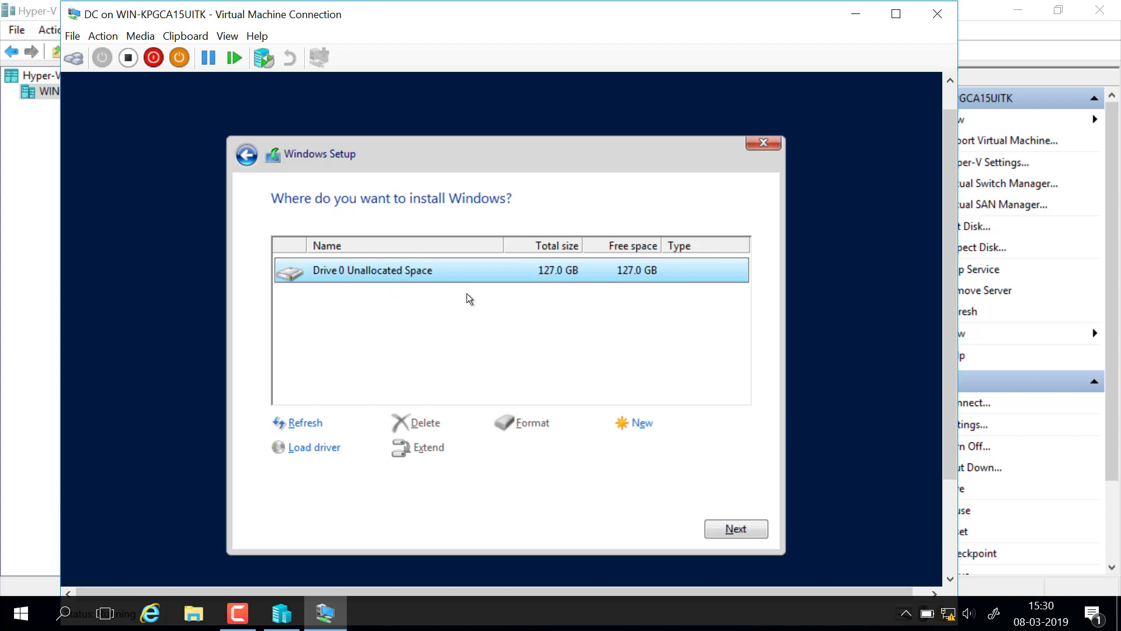
left_click(736, 527)
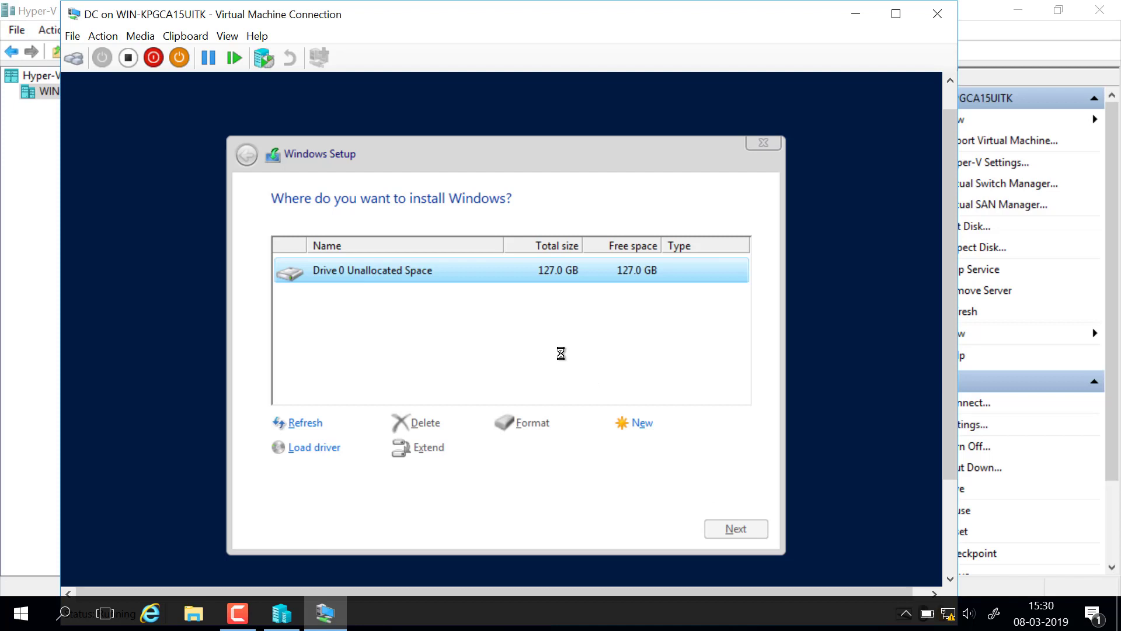